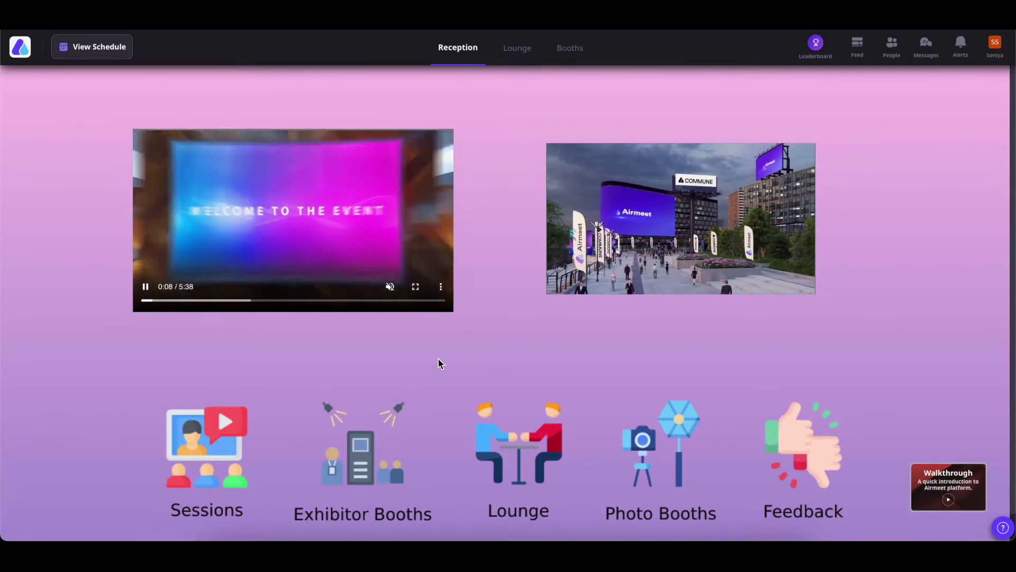
- Open the Booths tab to list the event's four booths, including Tutorial Booth
click(568, 49)
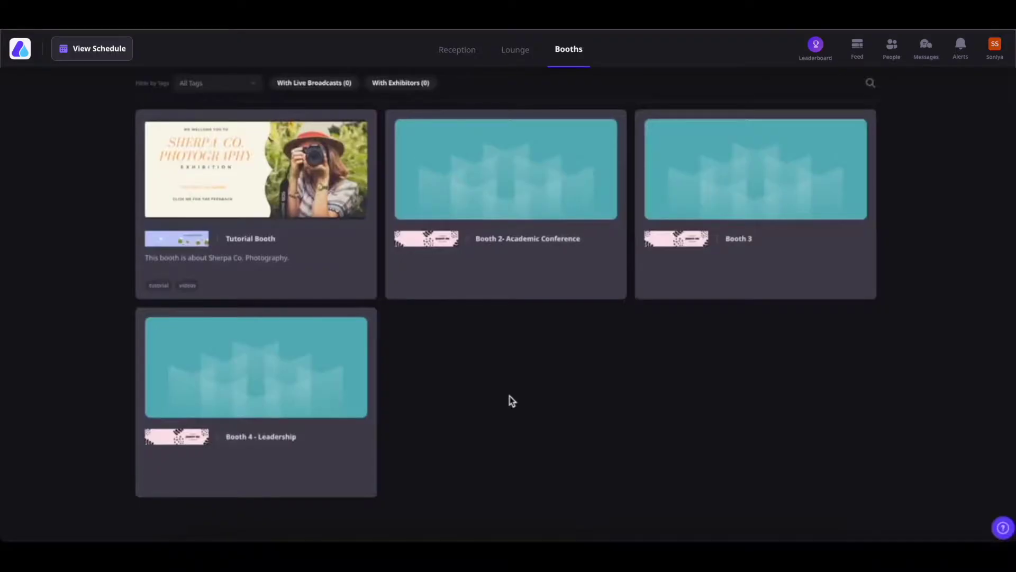
- Open the Tutorial Booth, then play and close its banner video
click(290, 196)
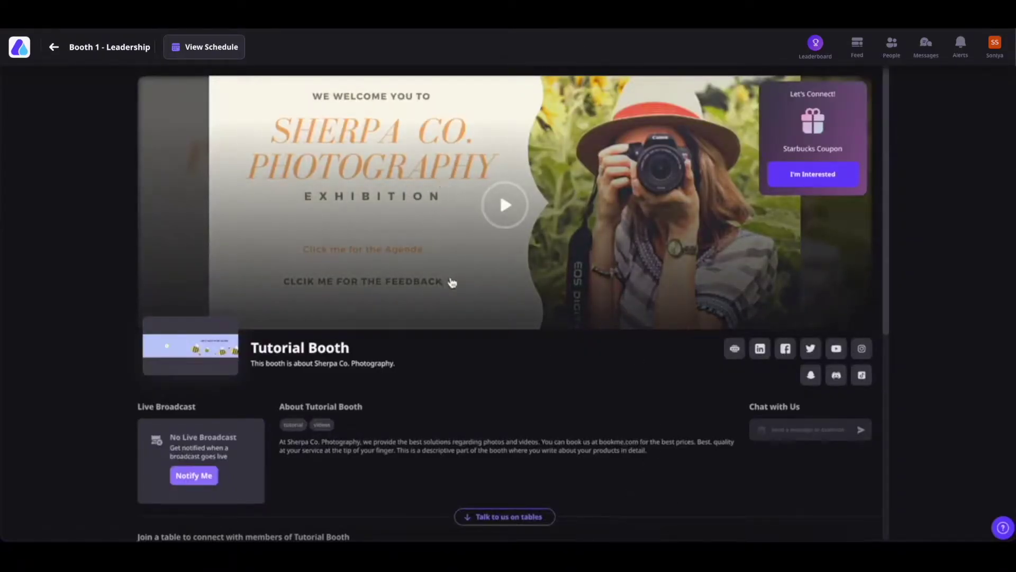
click(507, 208)
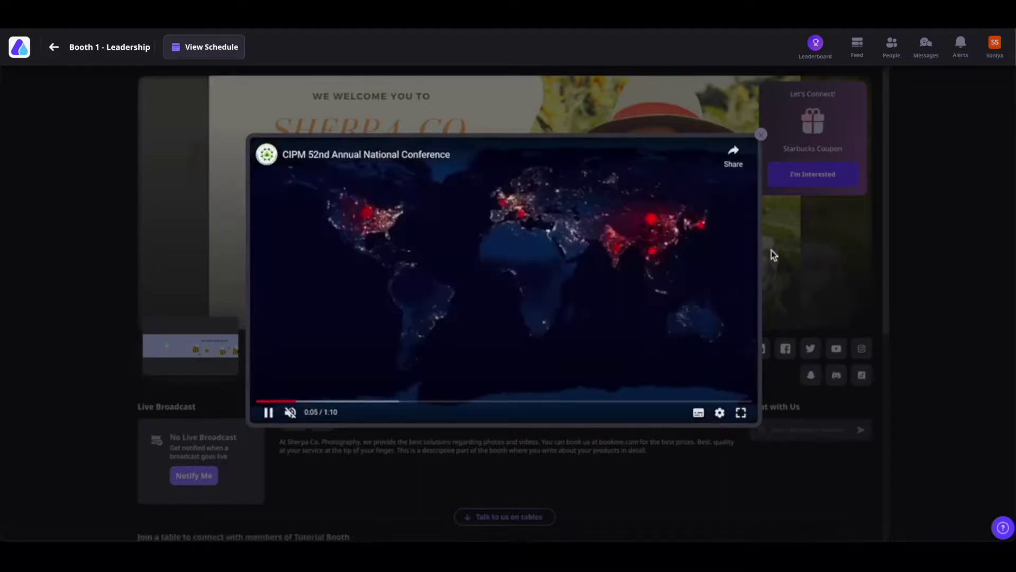
click(763, 139)
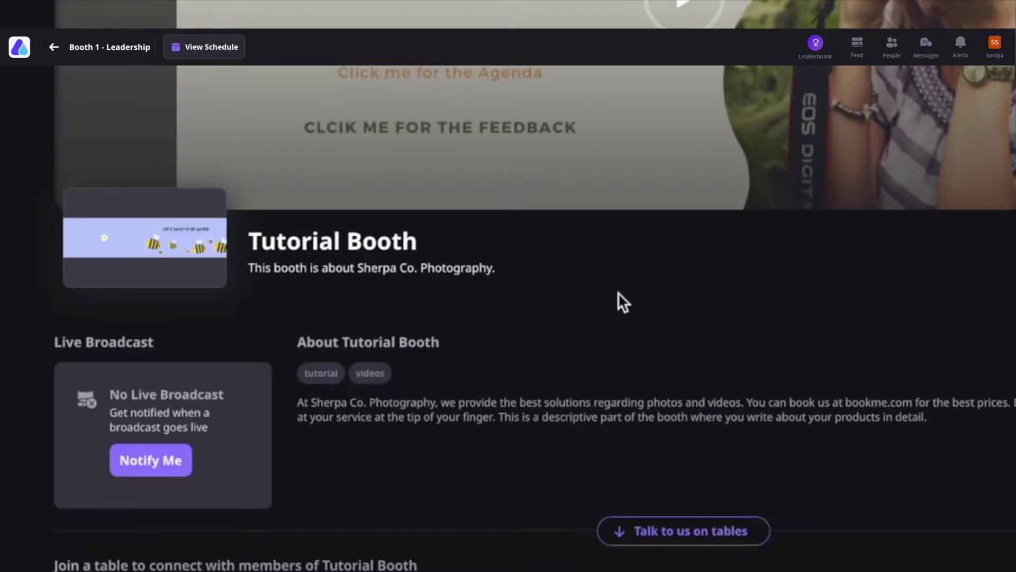
scroll(618, 293, down, 1)
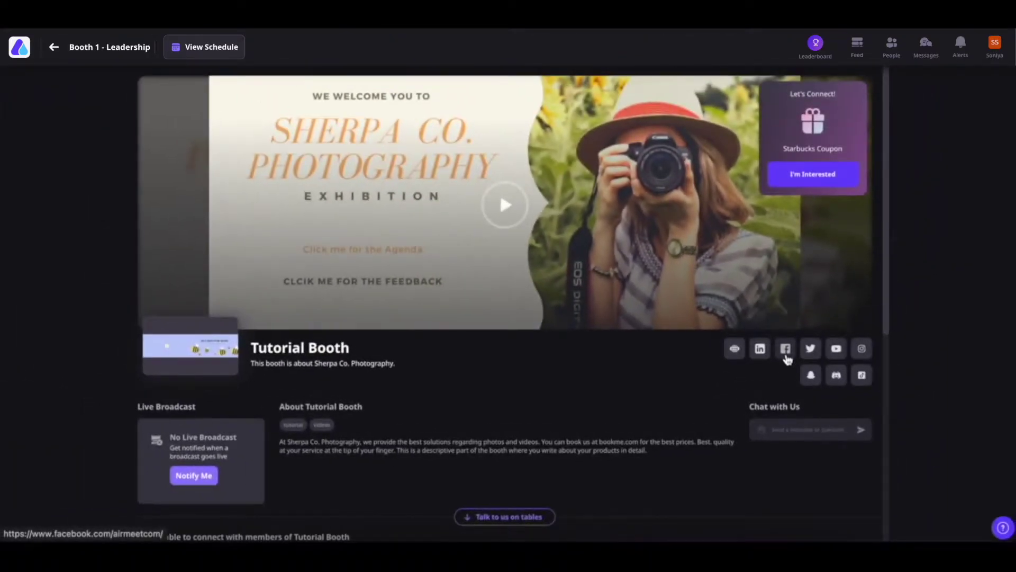
scroll(715, 373, down, 2)
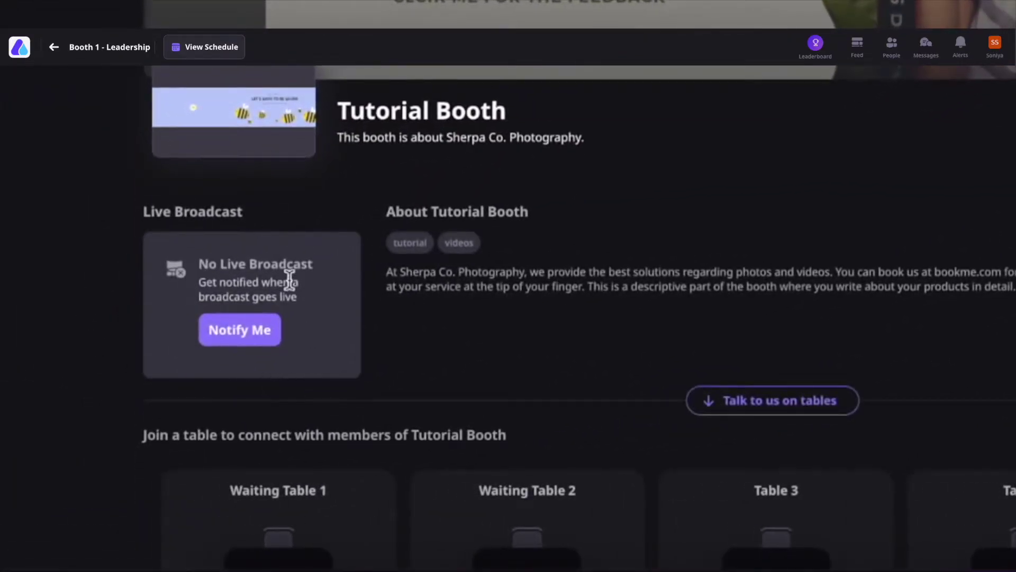
scroll(514, 475, up, 2)
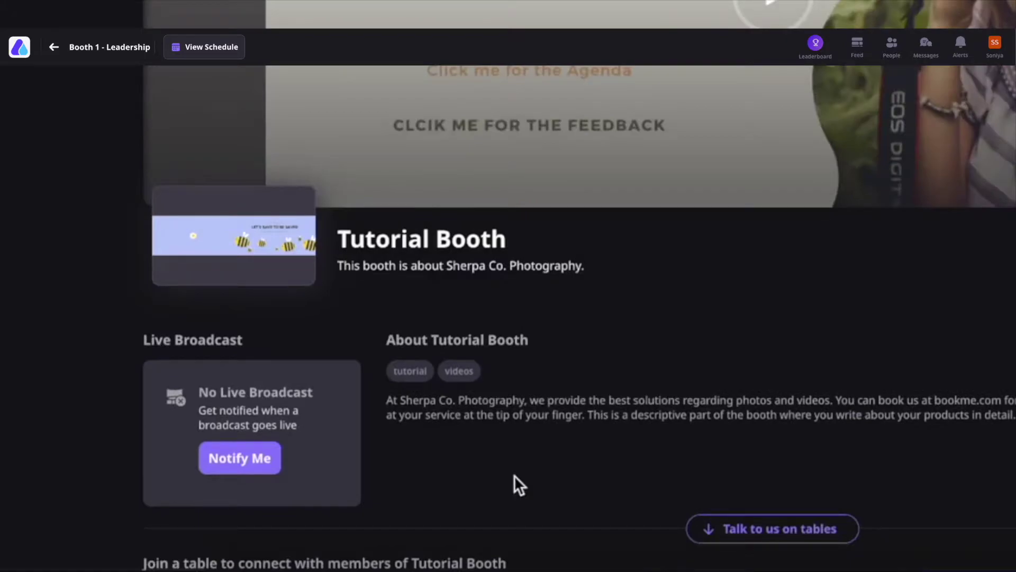
scroll(514, 475, down, 1)
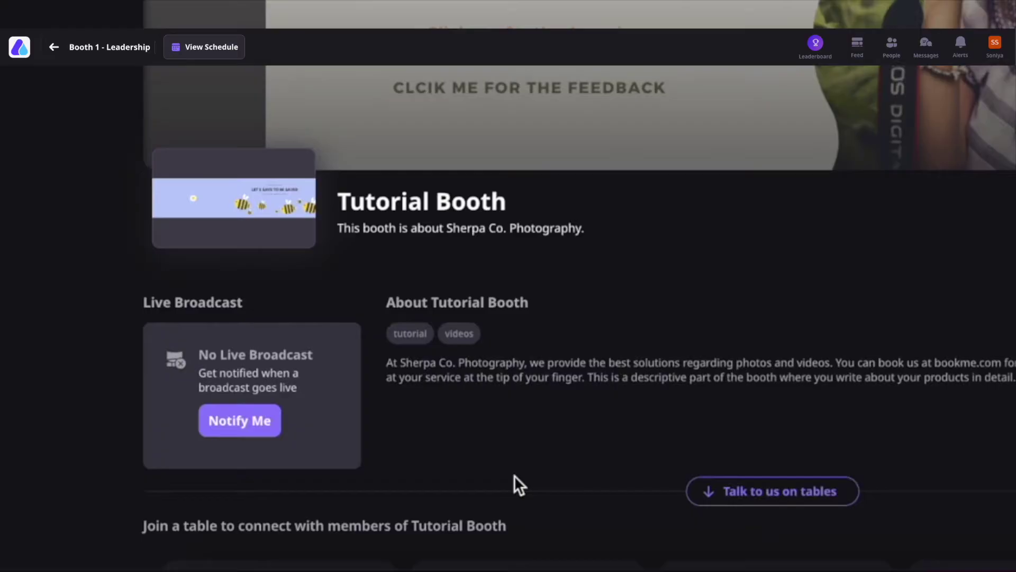
click(264, 426)
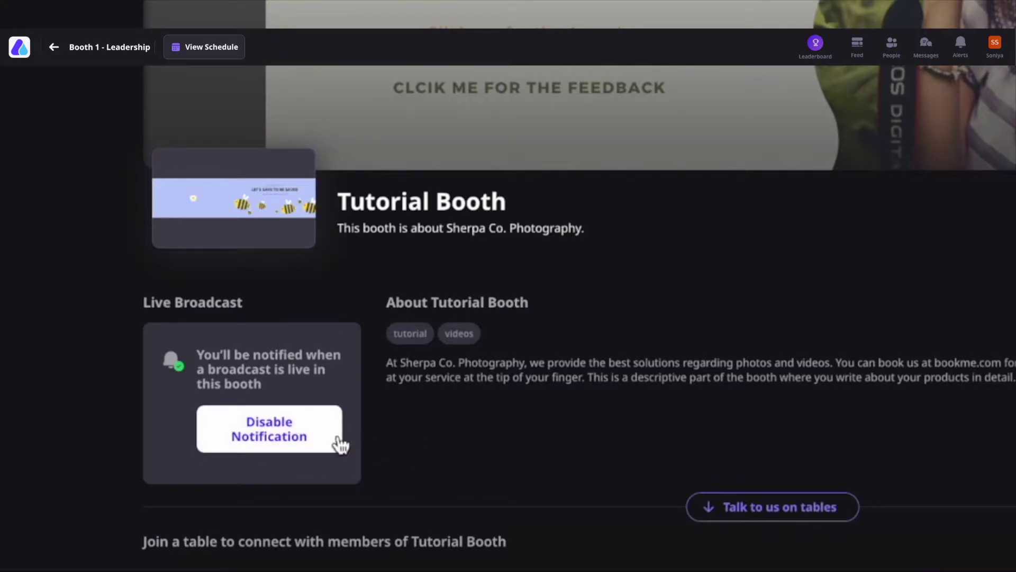
click(293, 442)
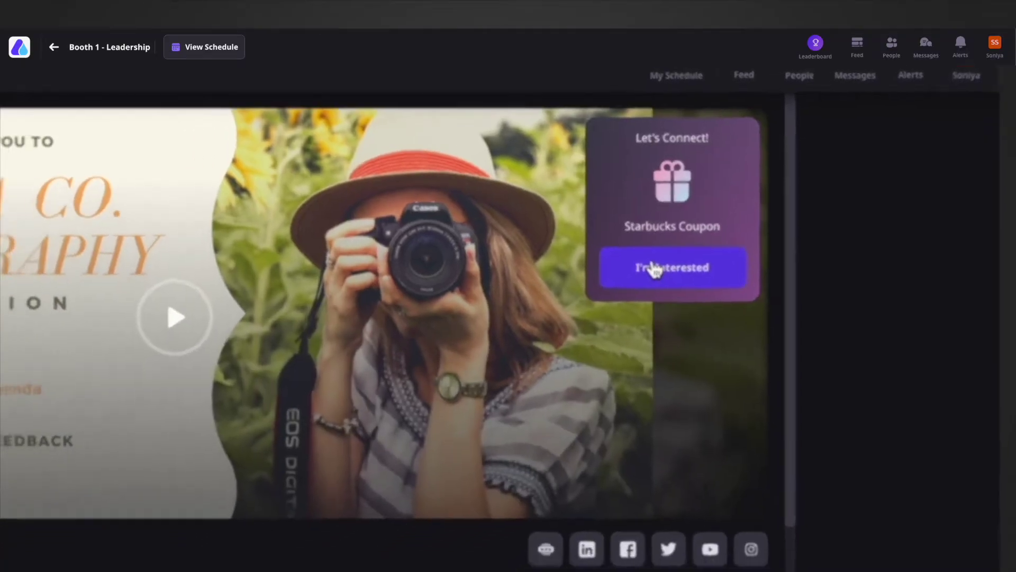
- Register interest in the Starbucks Coupon with the suggested email, then view and close the AIRSTAR offer
click(767, 196)
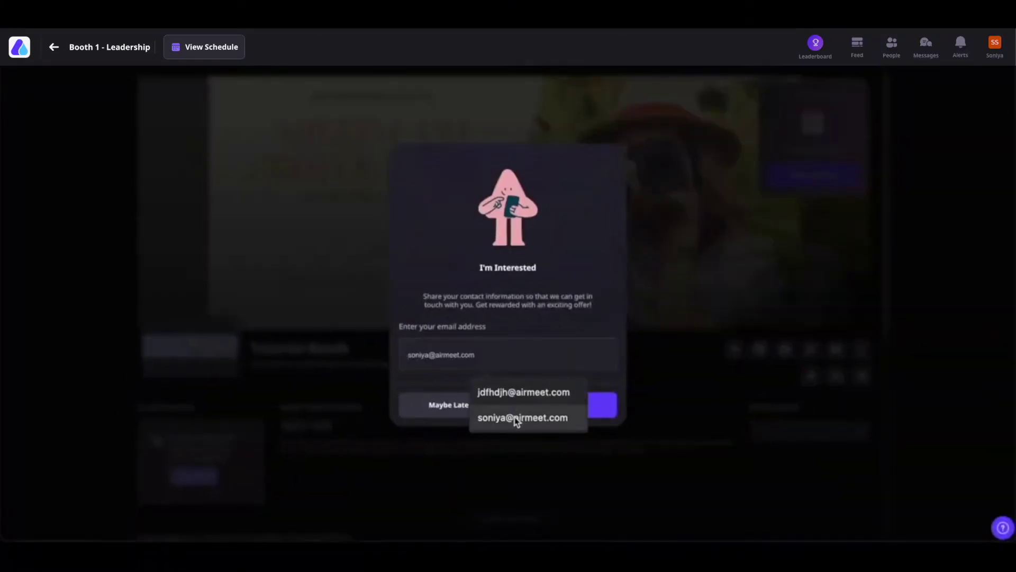
click(521, 418)
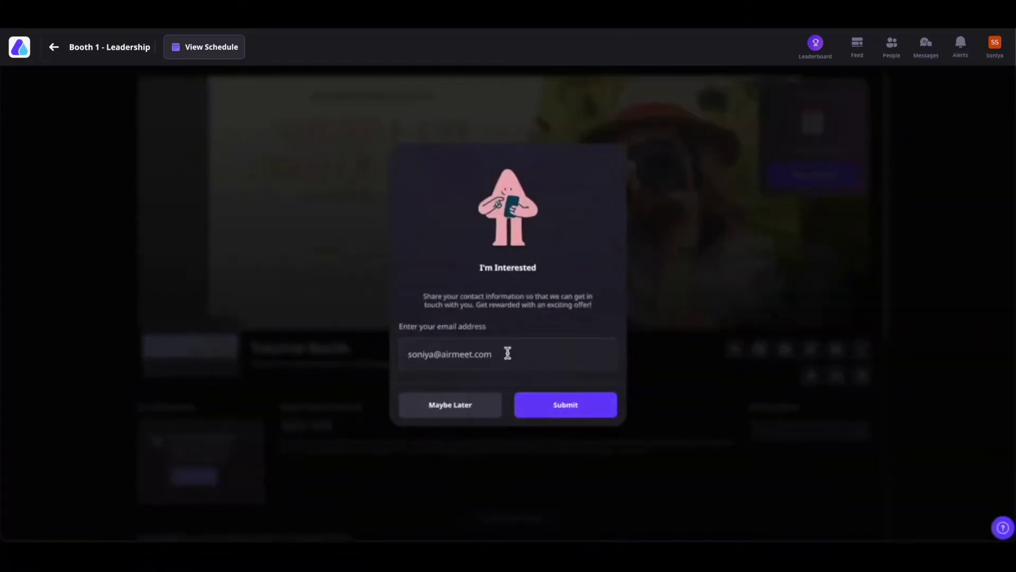
click(557, 407)
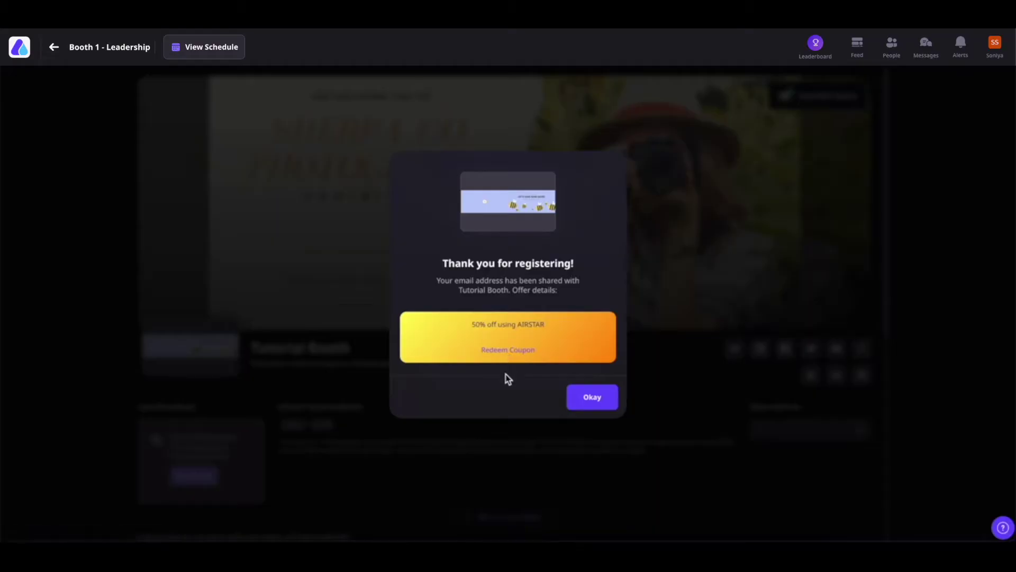
click(592, 396)
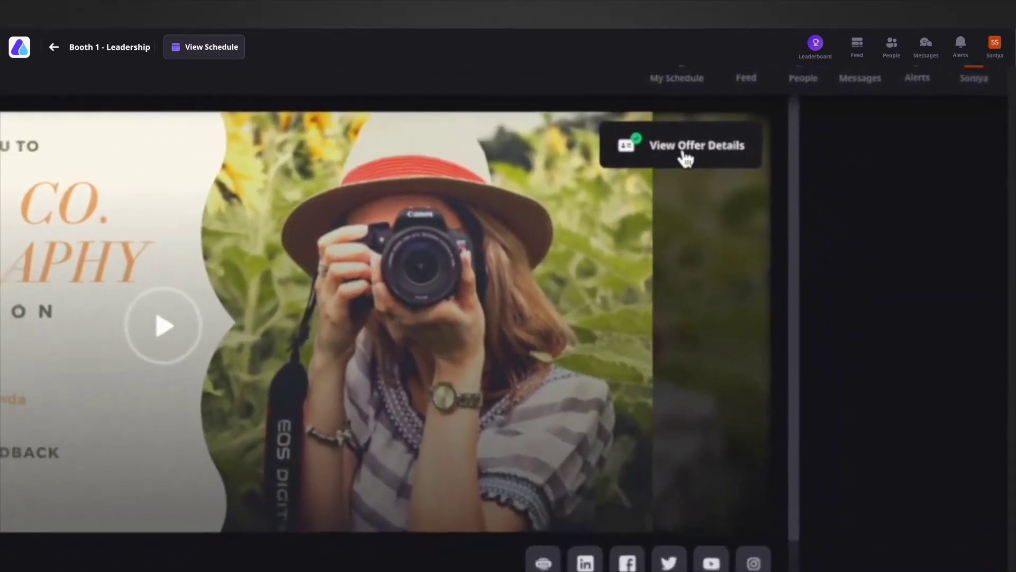
click(684, 149)
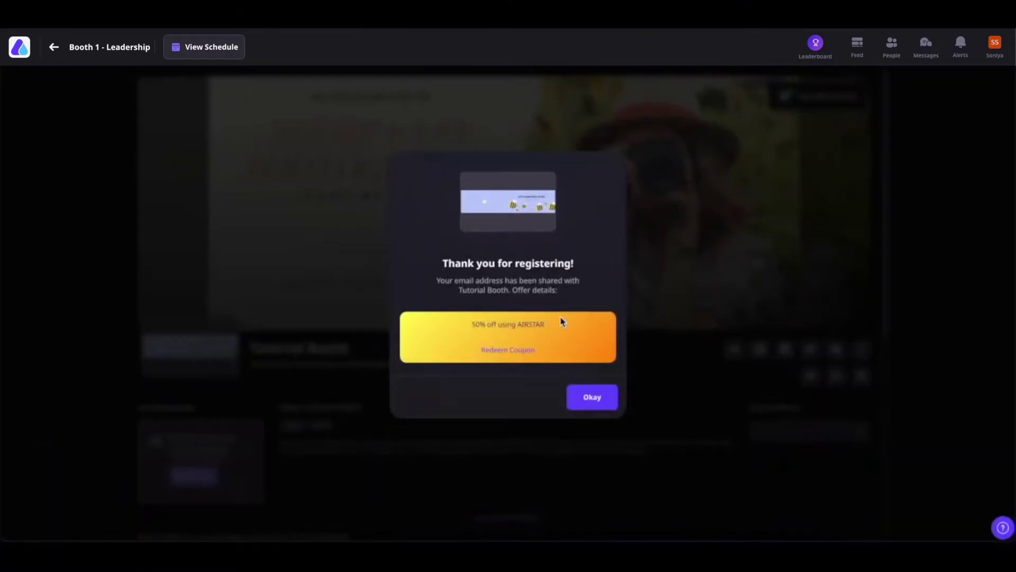
click(508, 350)
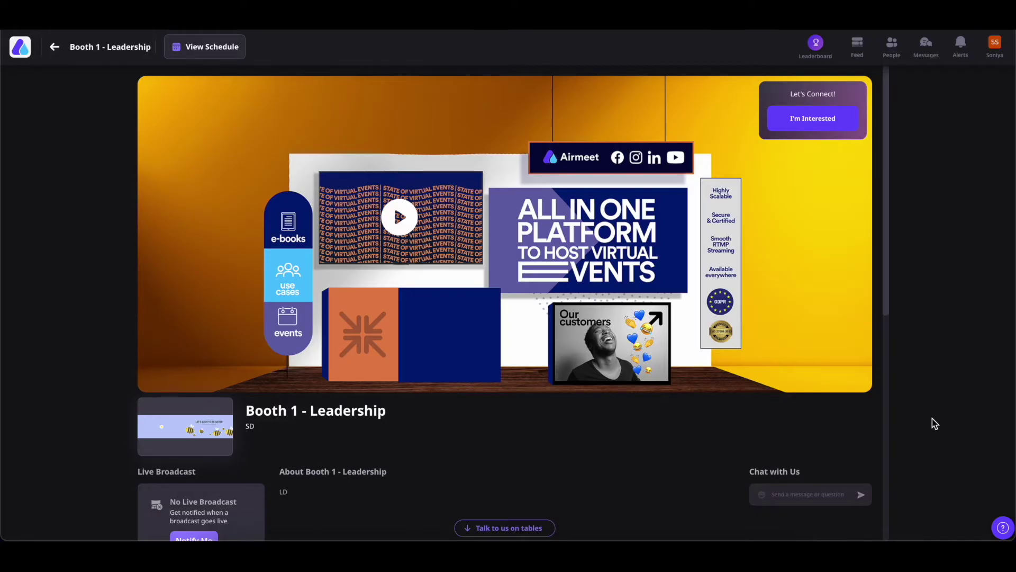
scroll(598, 415, down, 3)
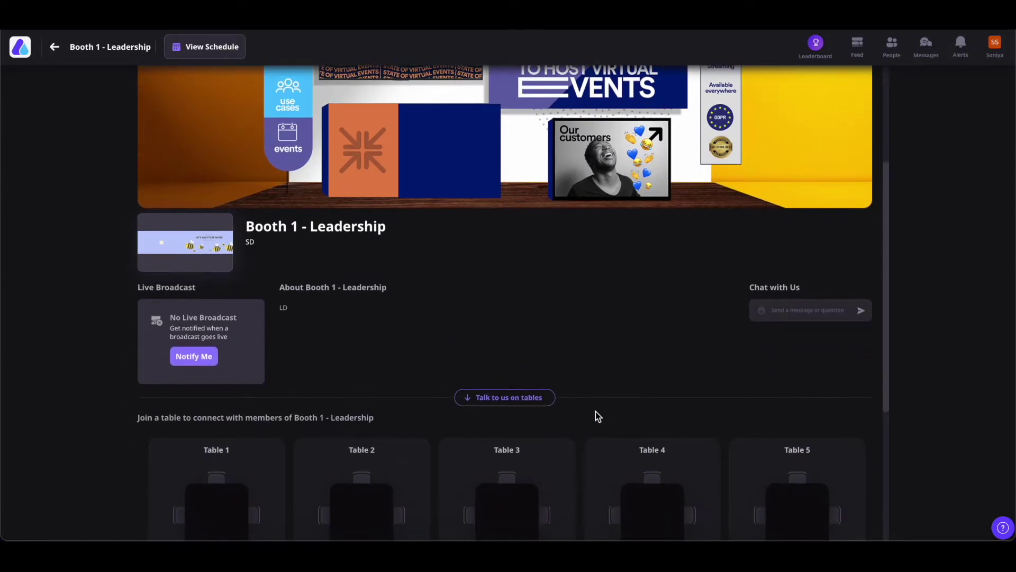
scroll(598, 416, up, 3)
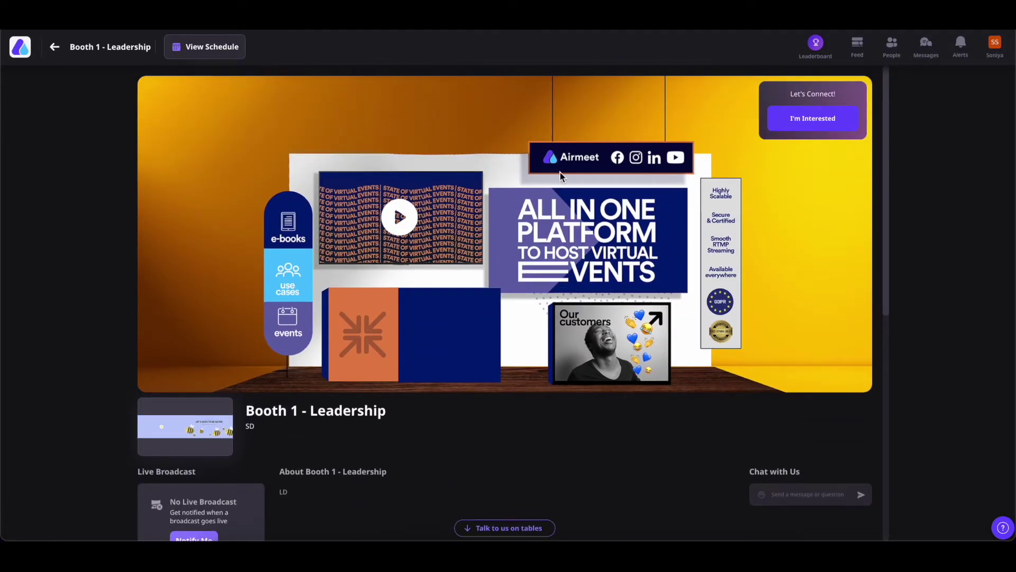
- Open the e-books PDF 'A step-by-step guide to use Airmeet: For participants' on Booth 1 - Leadership
click(572, 362)
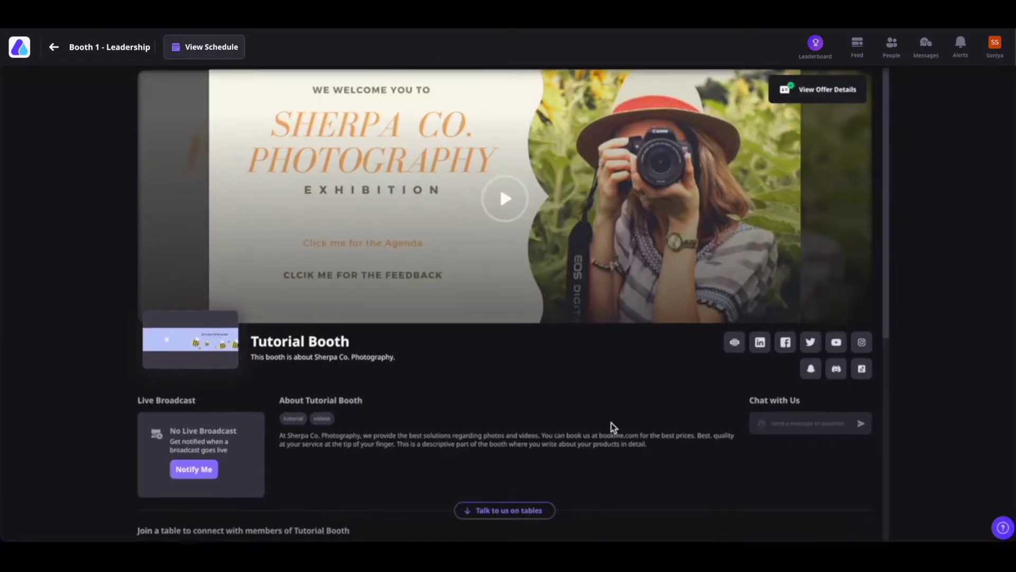
scroll(609, 427, down, 3)
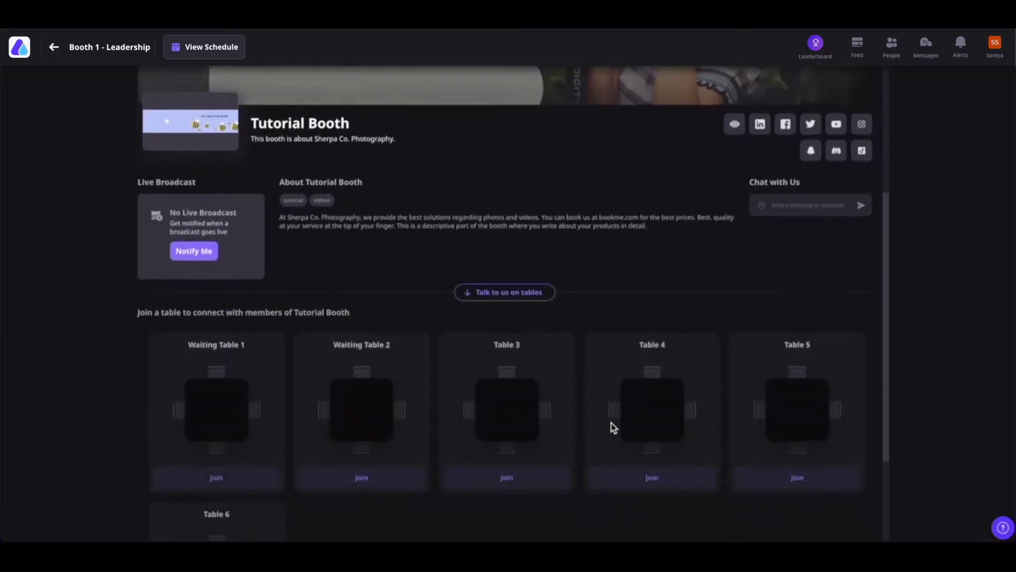
scroll(610, 428, down, 2)
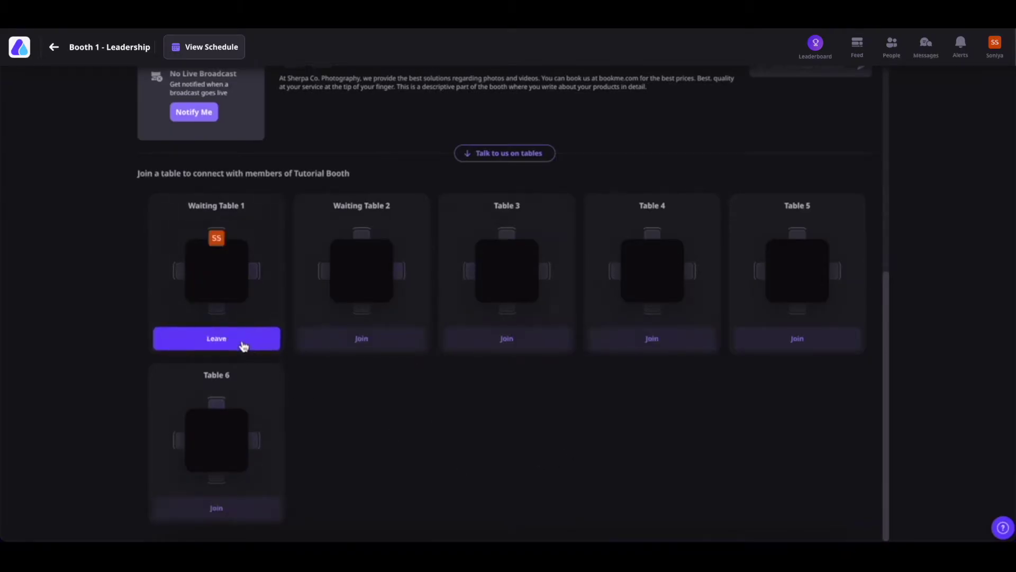
- Join Waiting Table 1 in the Tutorial Booth's tables section
click(244, 342)
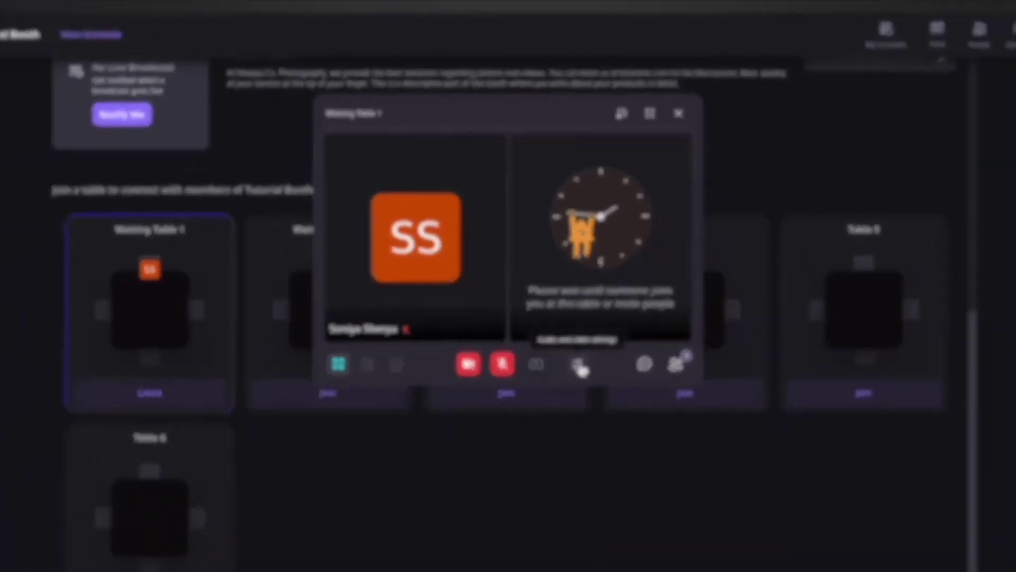
click(605, 467)
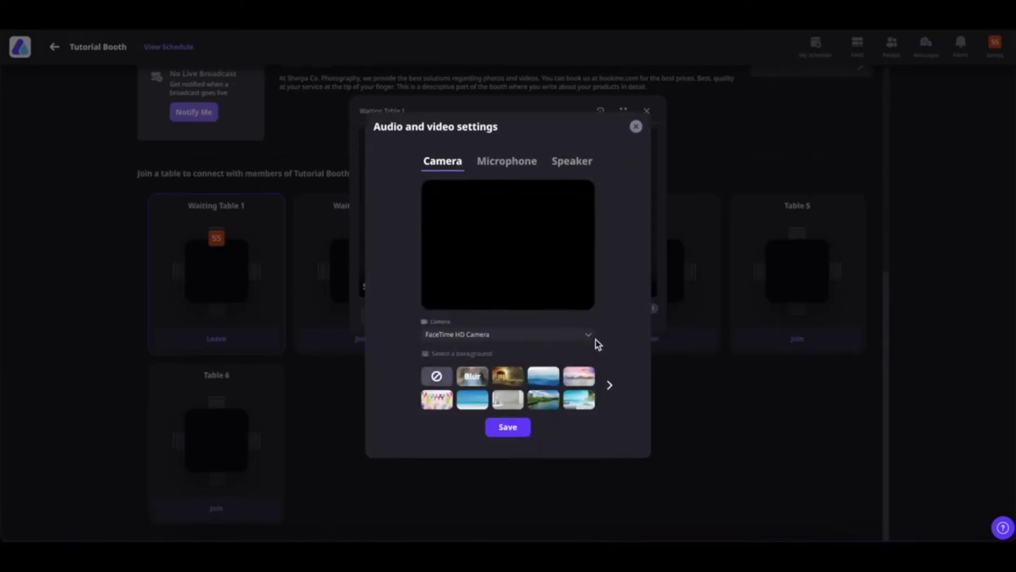
click(589, 336)
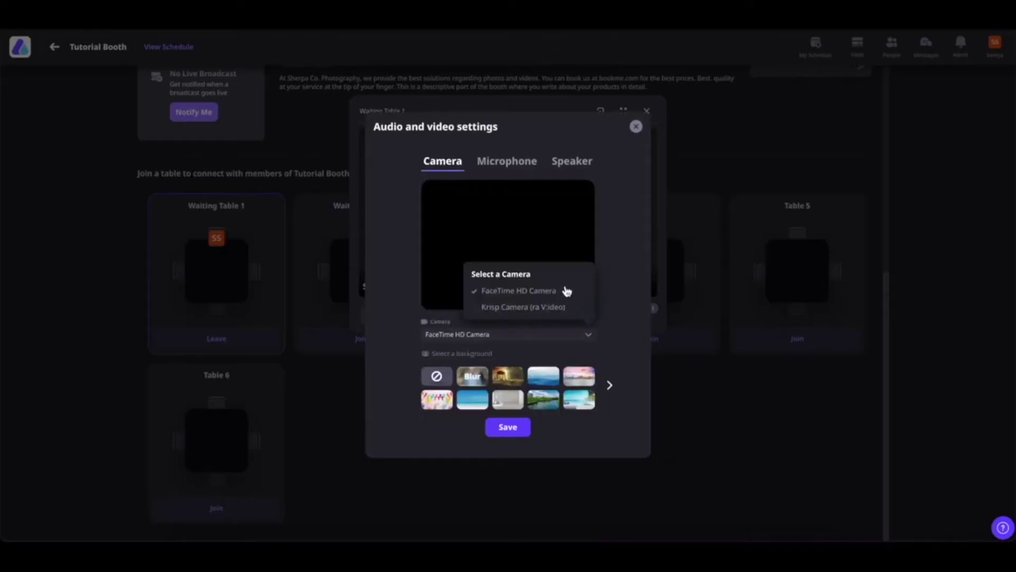
click(517, 165)
click(589, 241)
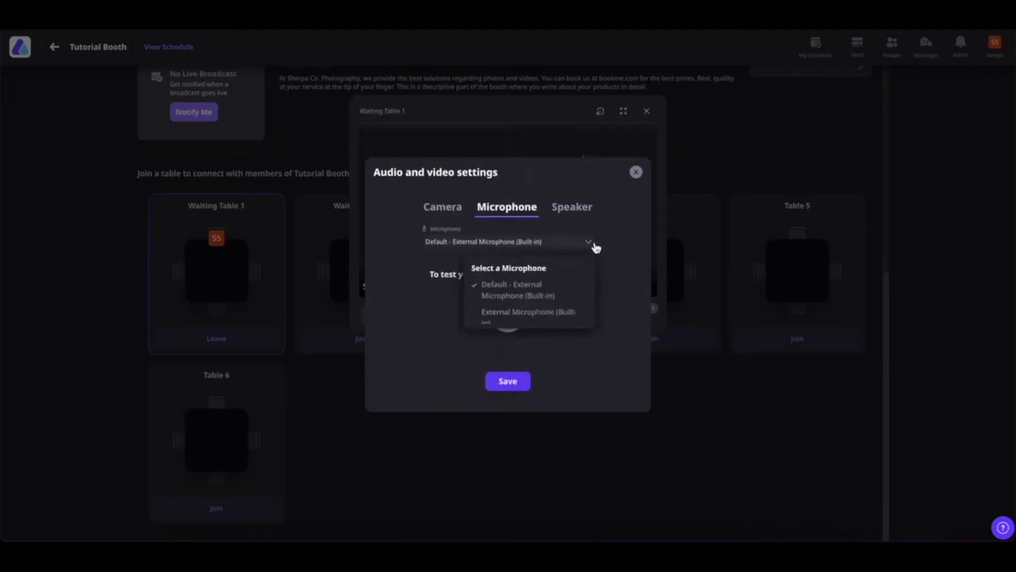
click(622, 260)
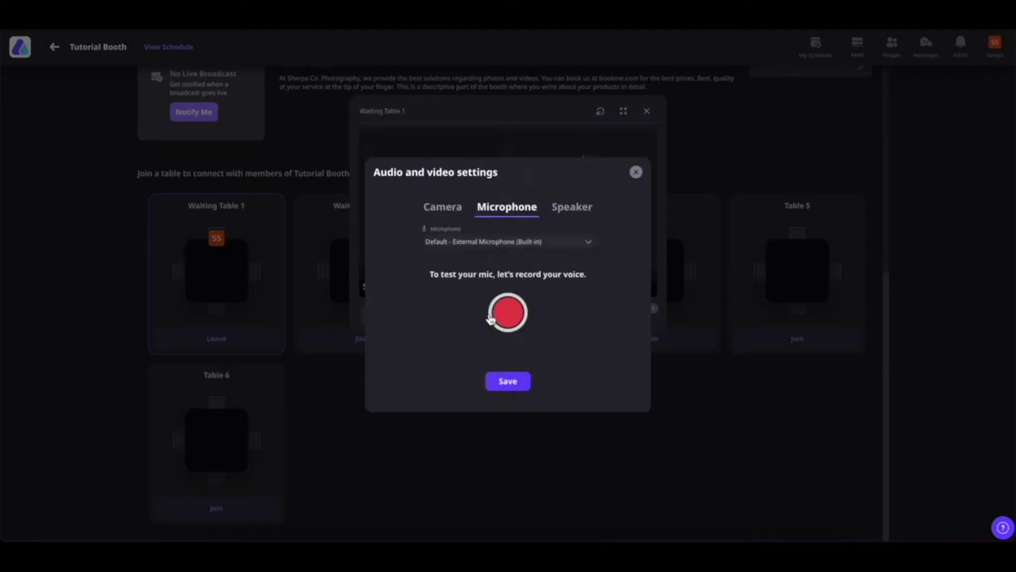
click(573, 208)
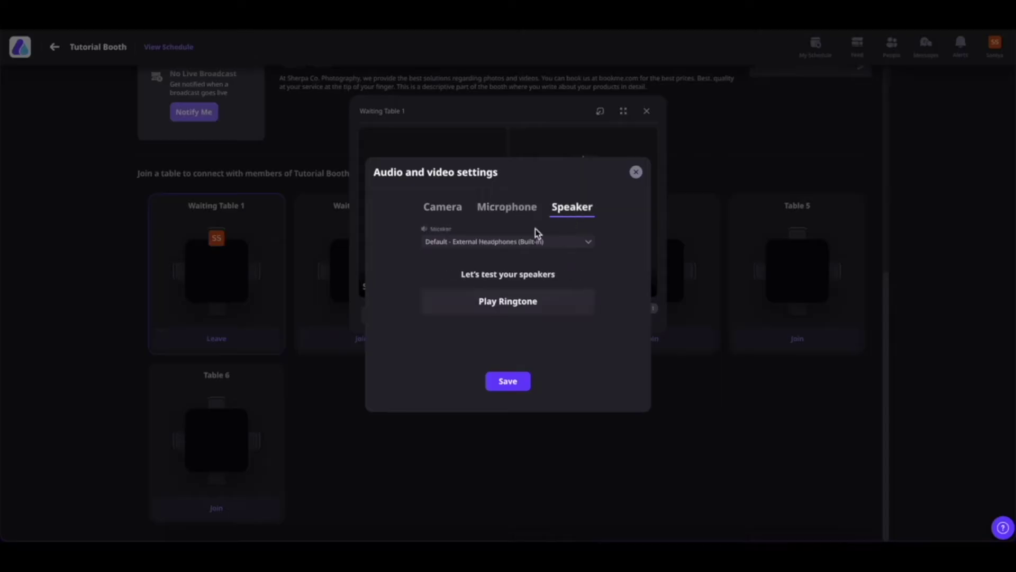
click(452, 210)
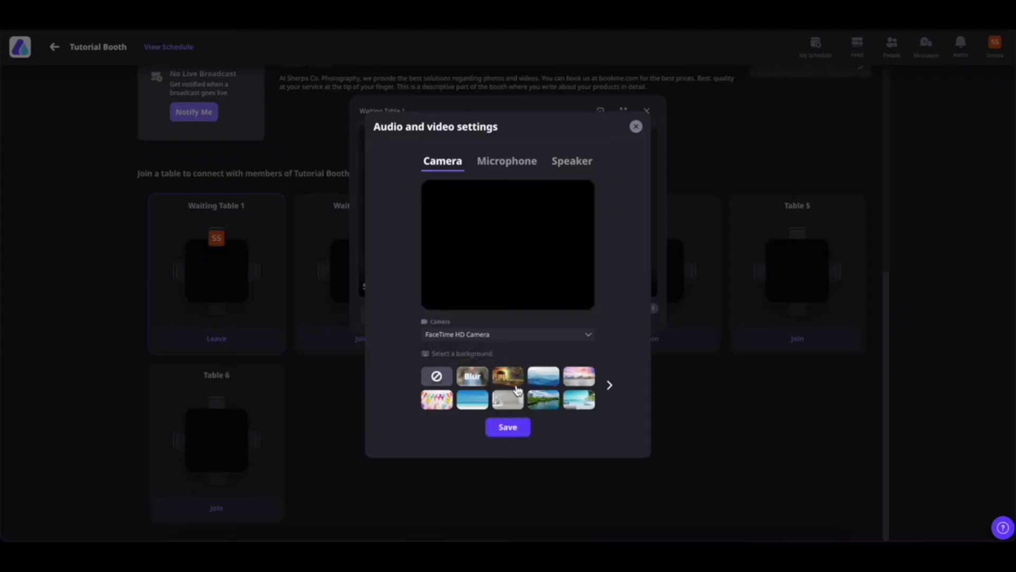
click(509, 378)
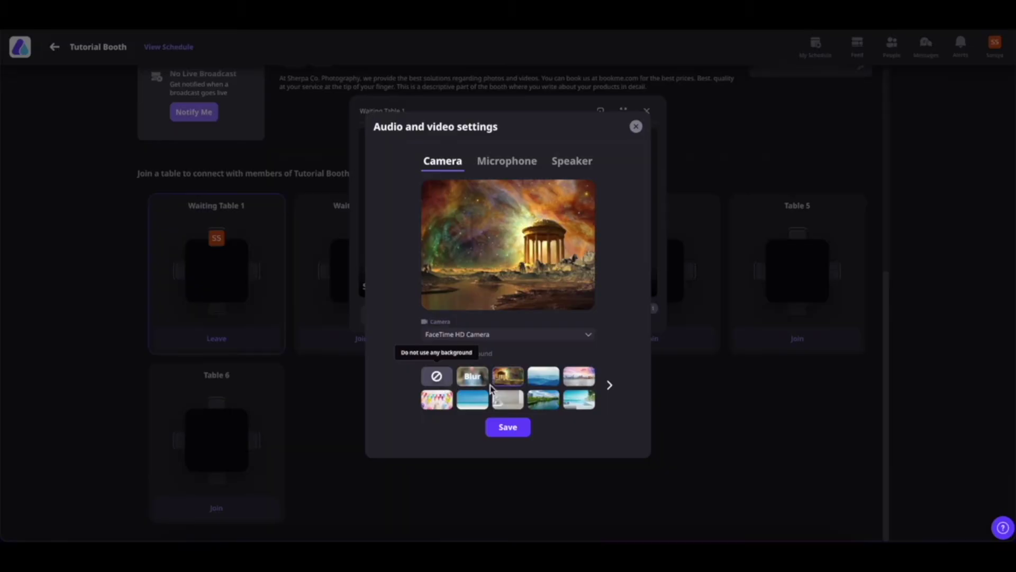
click(523, 427)
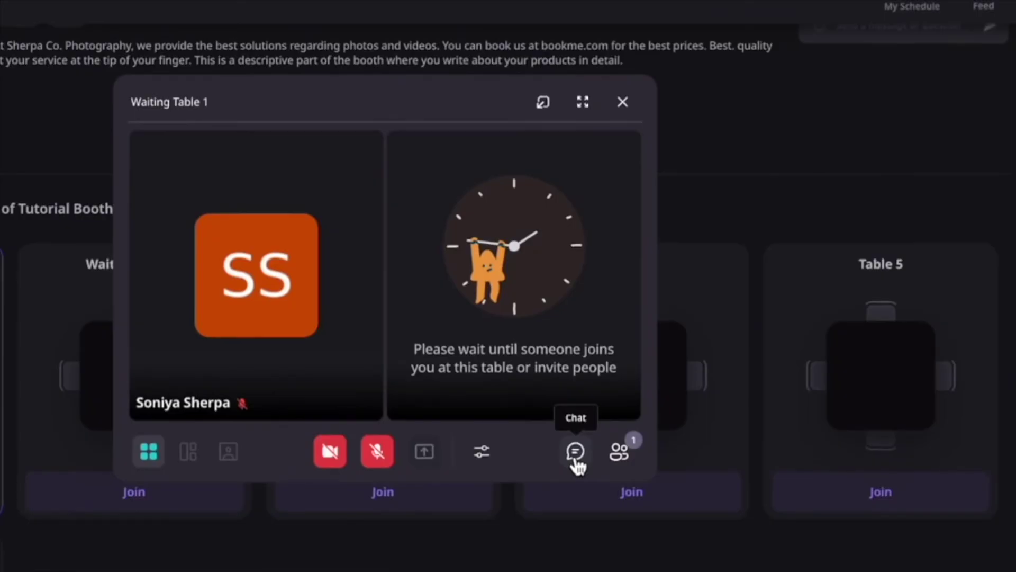
- Open chat, collapse participants, minimize and restore the call window, then leave Waiting Table 1
click(576, 450)
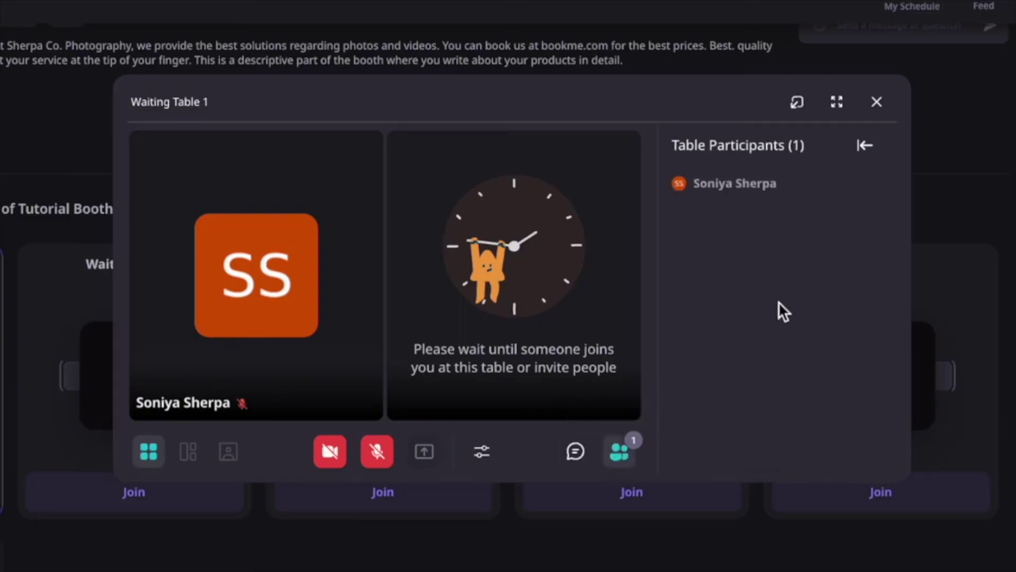
click(865, 147)
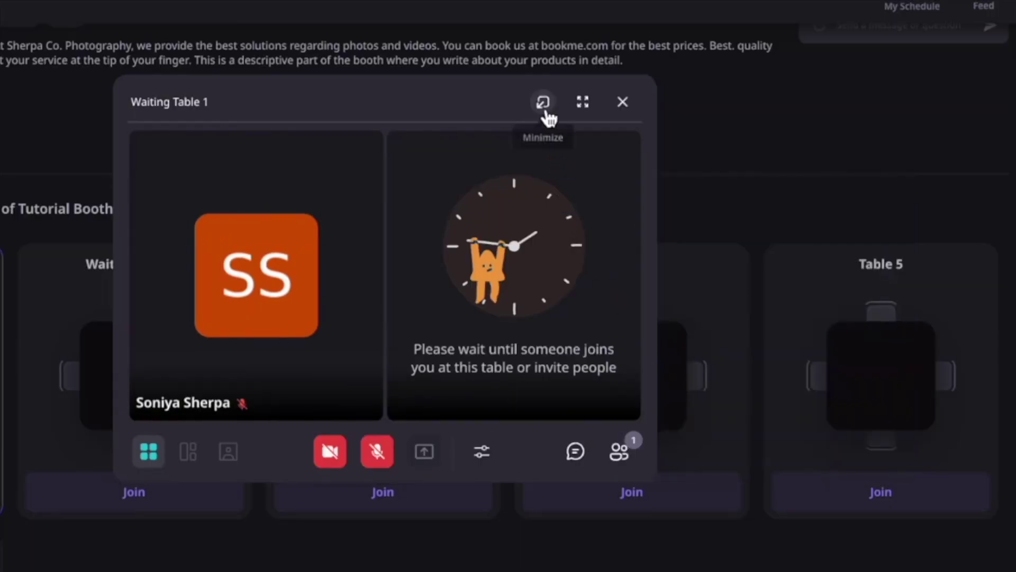
click(545, 104)
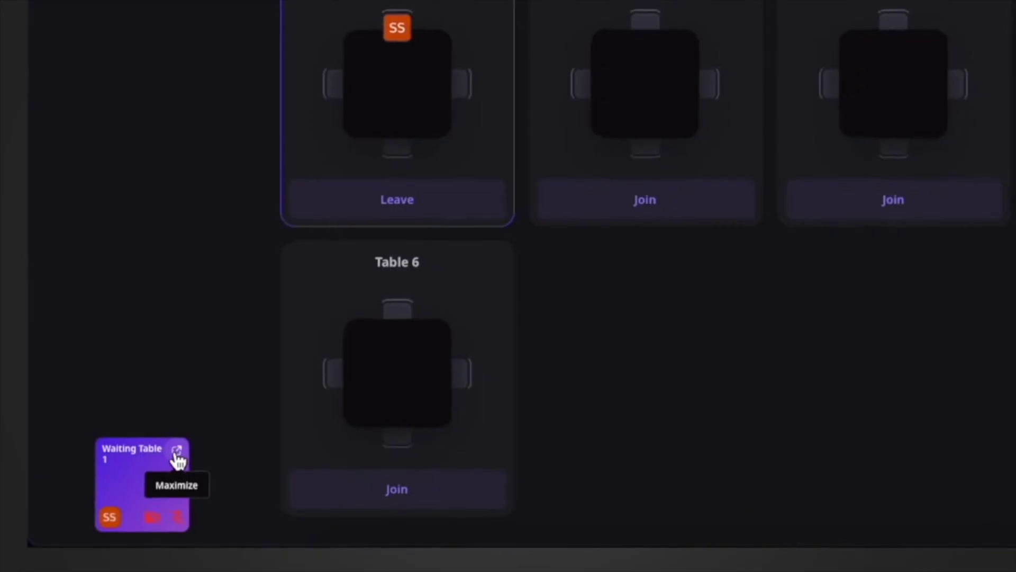
click(176, 455)
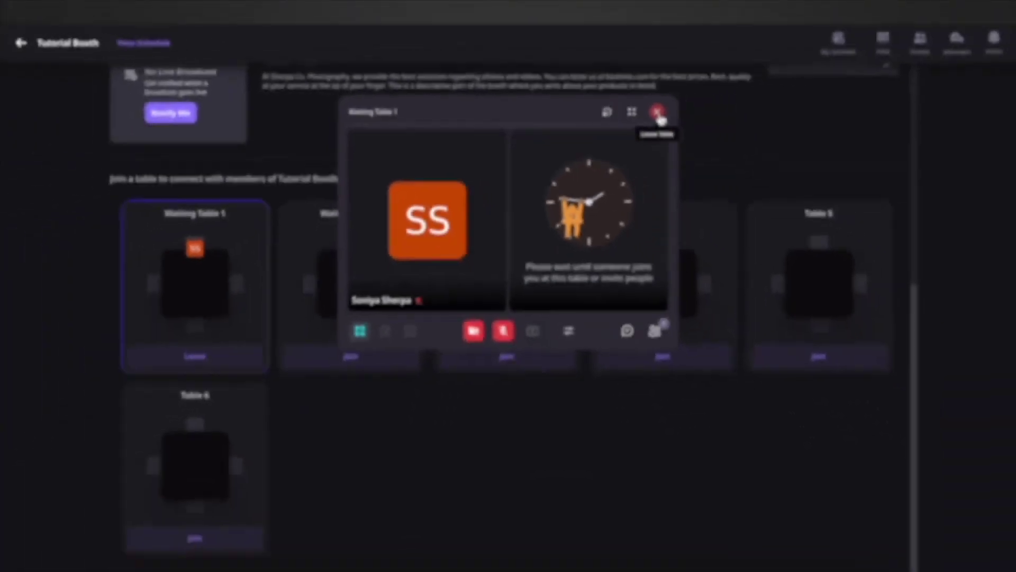
click(746, 118)
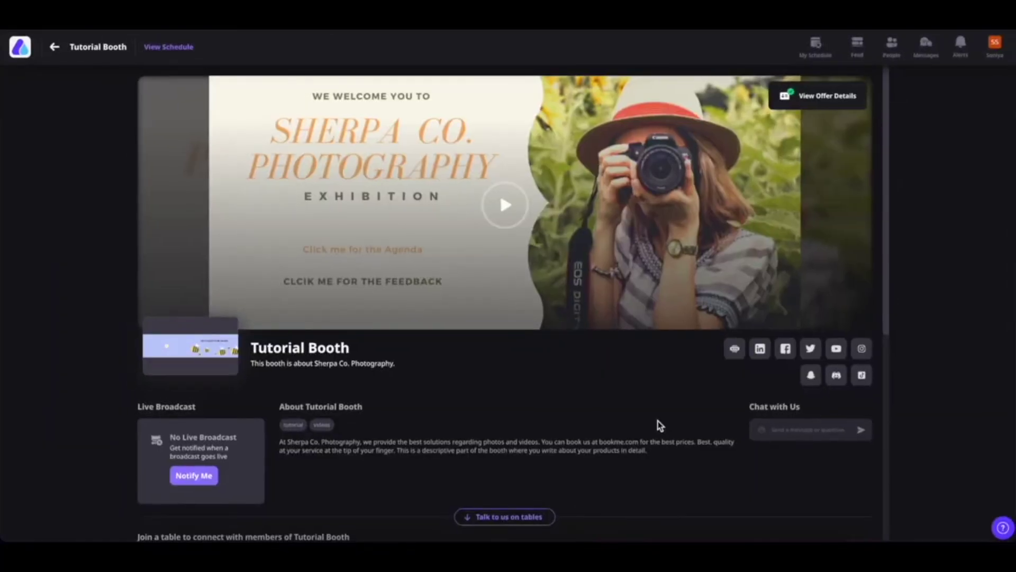